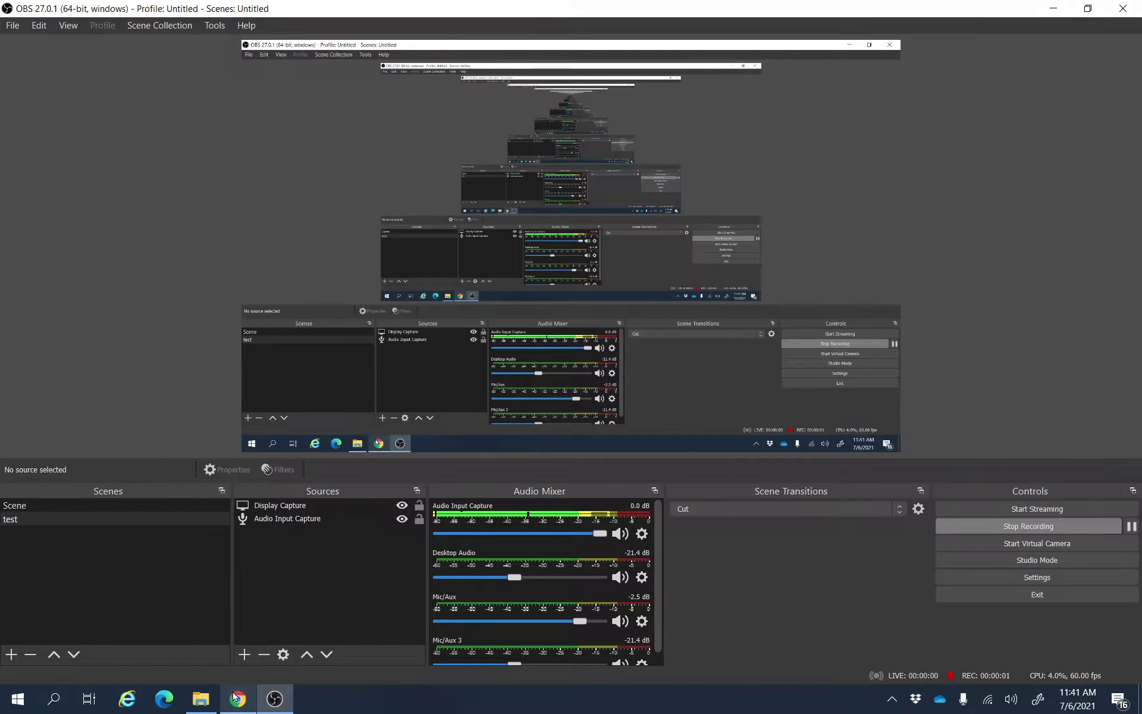
Bring the course homepage forward and expand the Syllabus/Start Here course materials
click(237, 699)
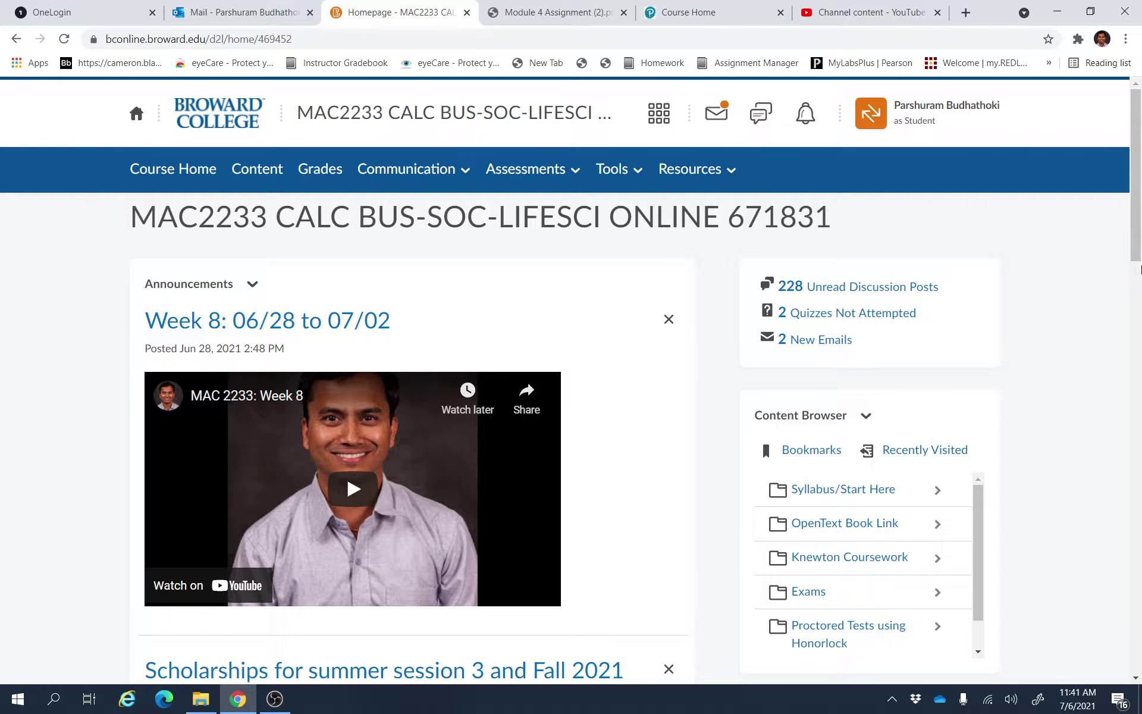
scroll(1141, 268, down, 1)
scroll(982, 447, down, 1)
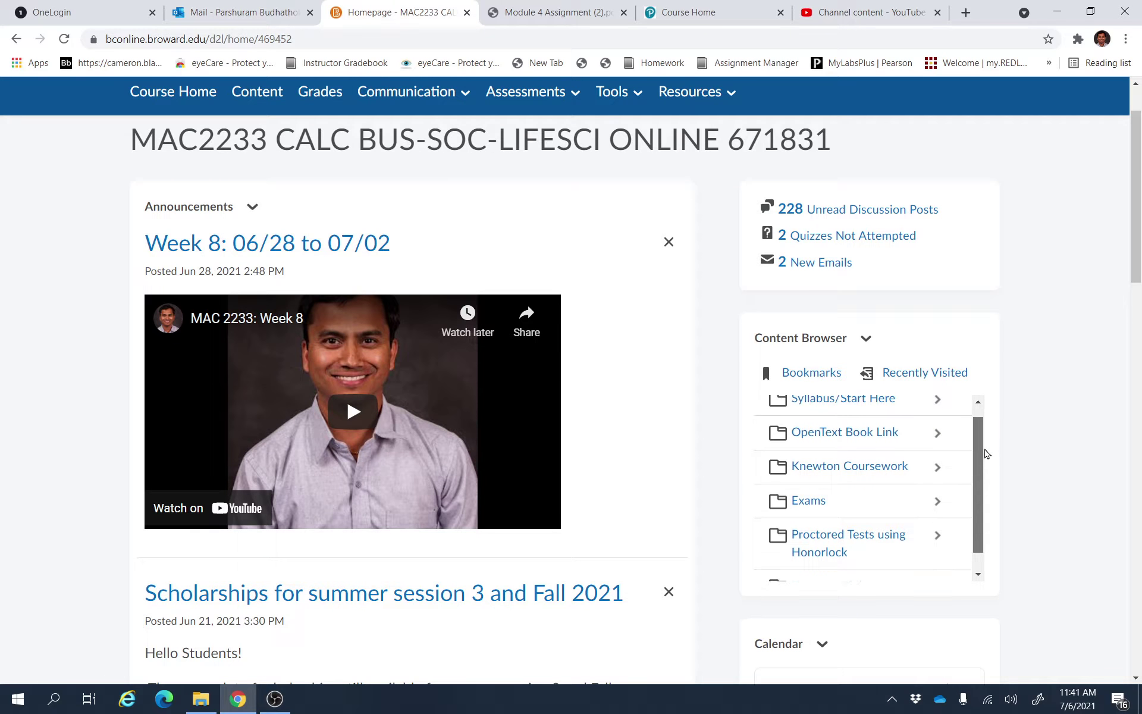
scroll(985, 454, down, 1)
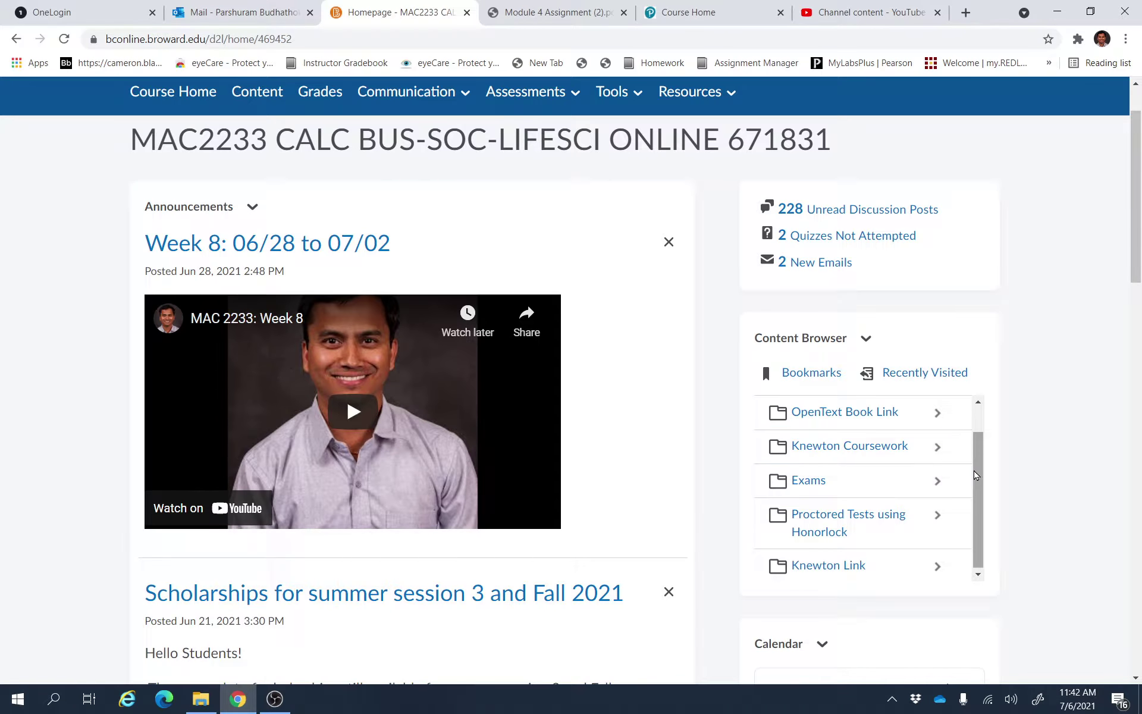
scroll(948, 431, up, 2)
click(858, 423)
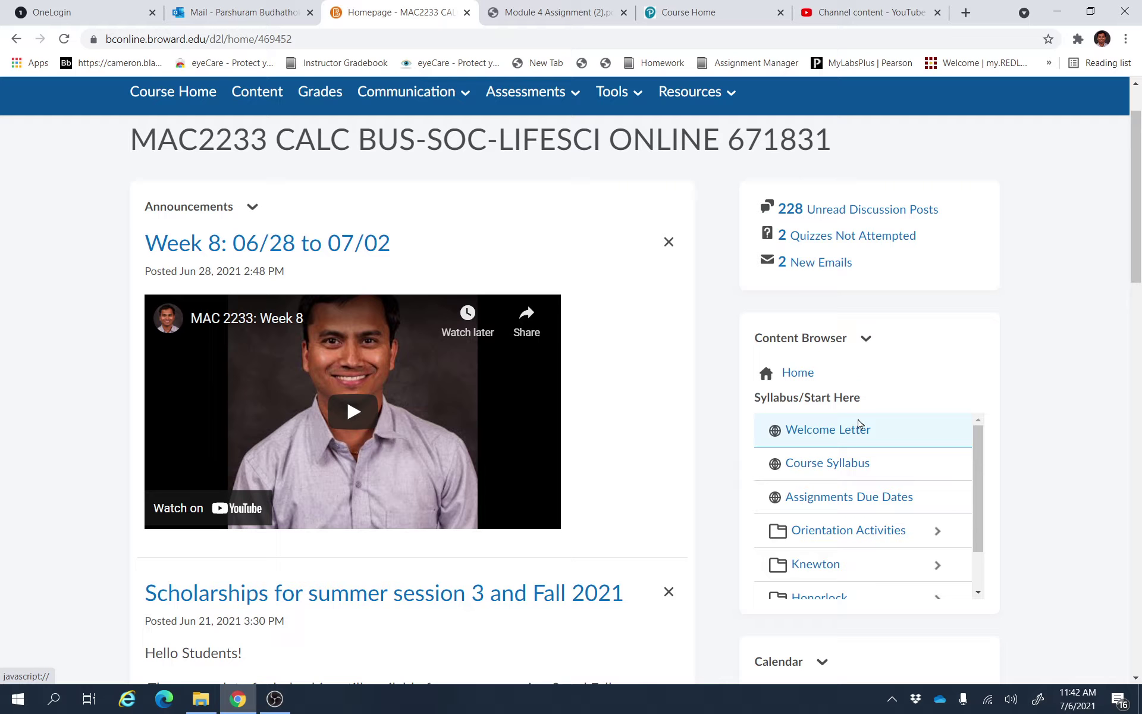
Load the Assignments Due Dates page and bring the Unit 3 and Unit 4 rows into view
click(833, 499)
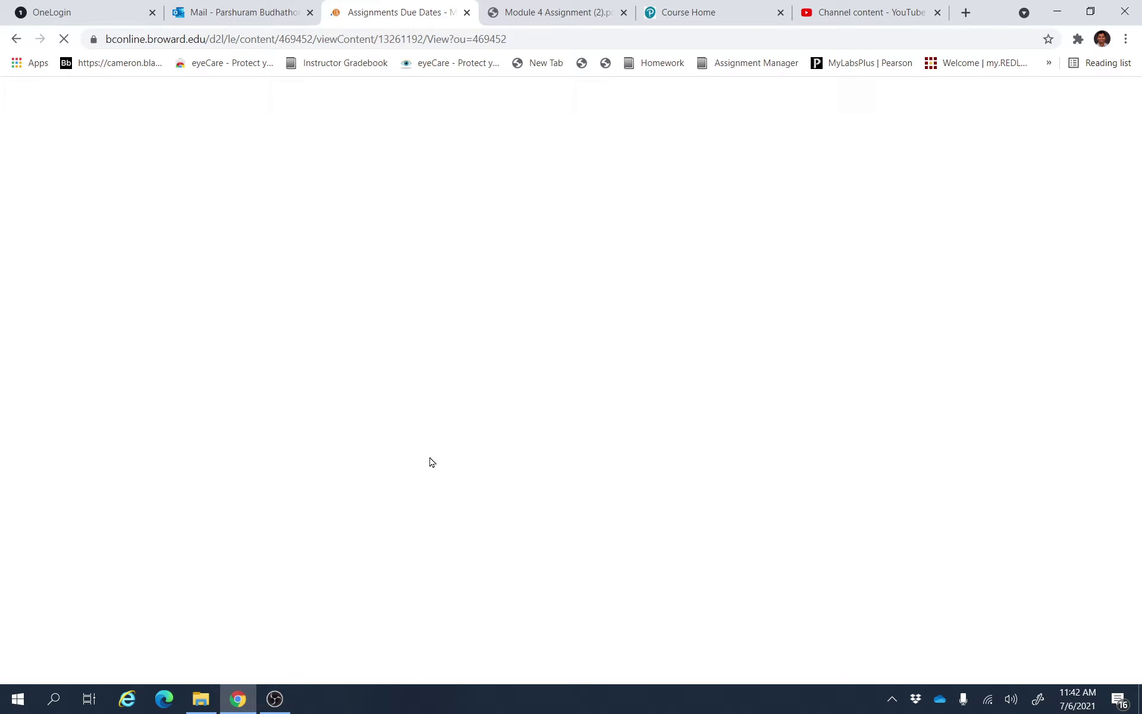
drag(1141, 230, 1108, 579)
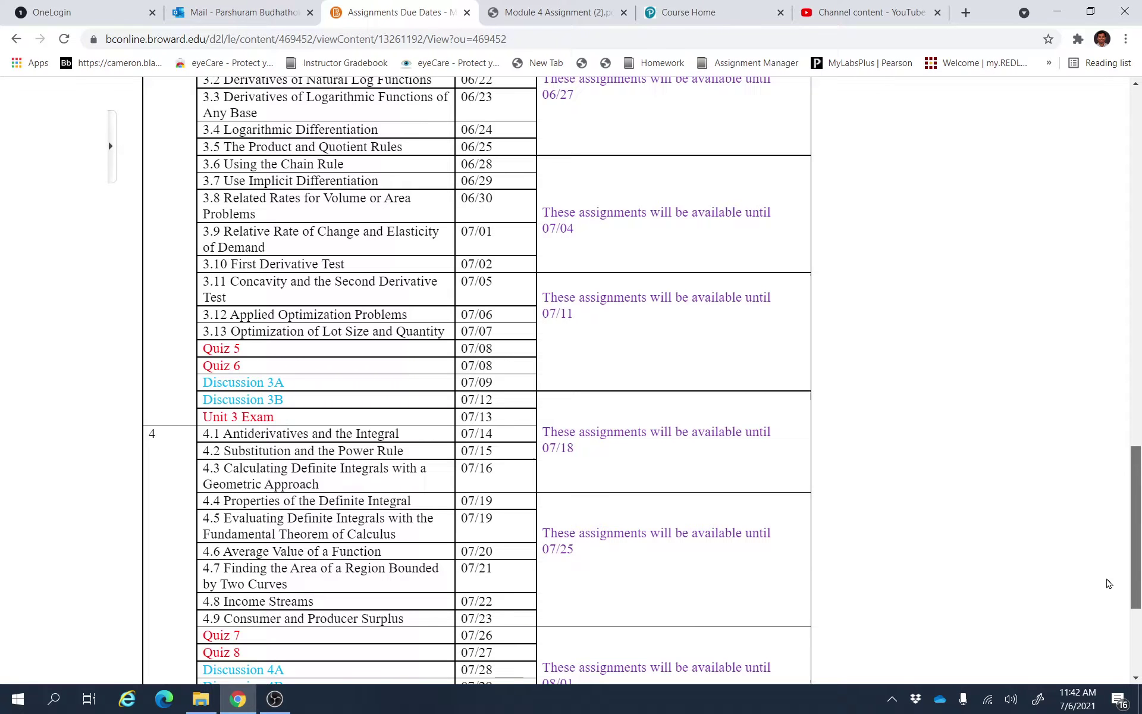
drag(1109, 579, 1107, 565)
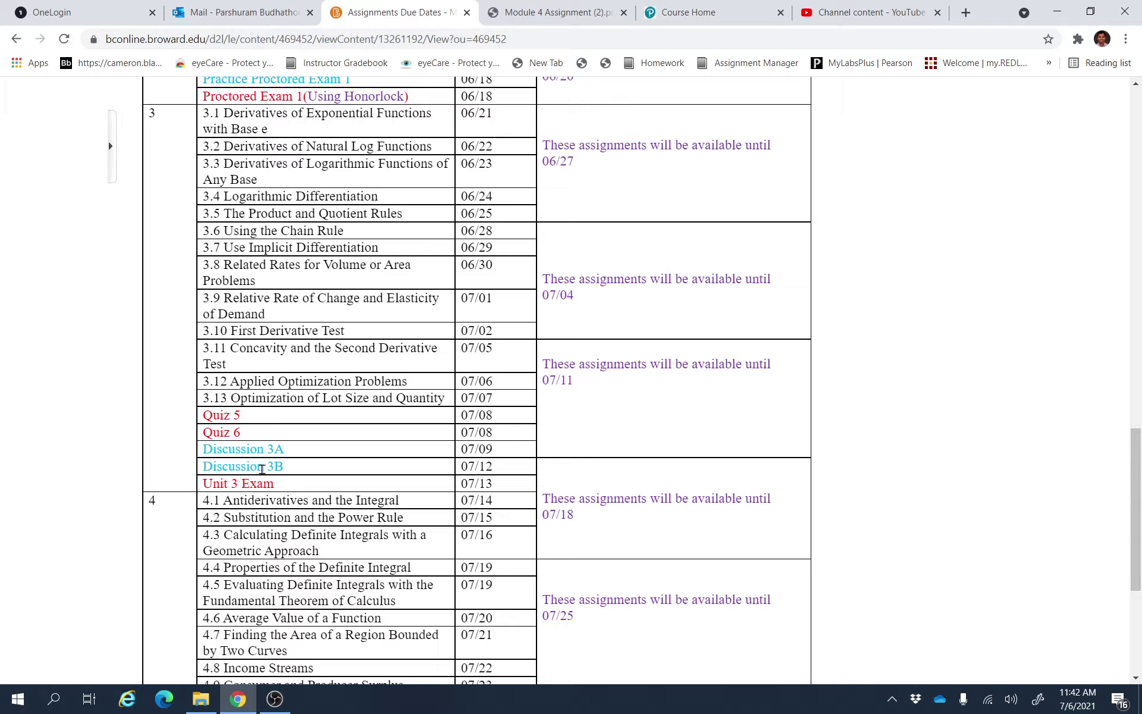
scroll(958, 464, up, 6)
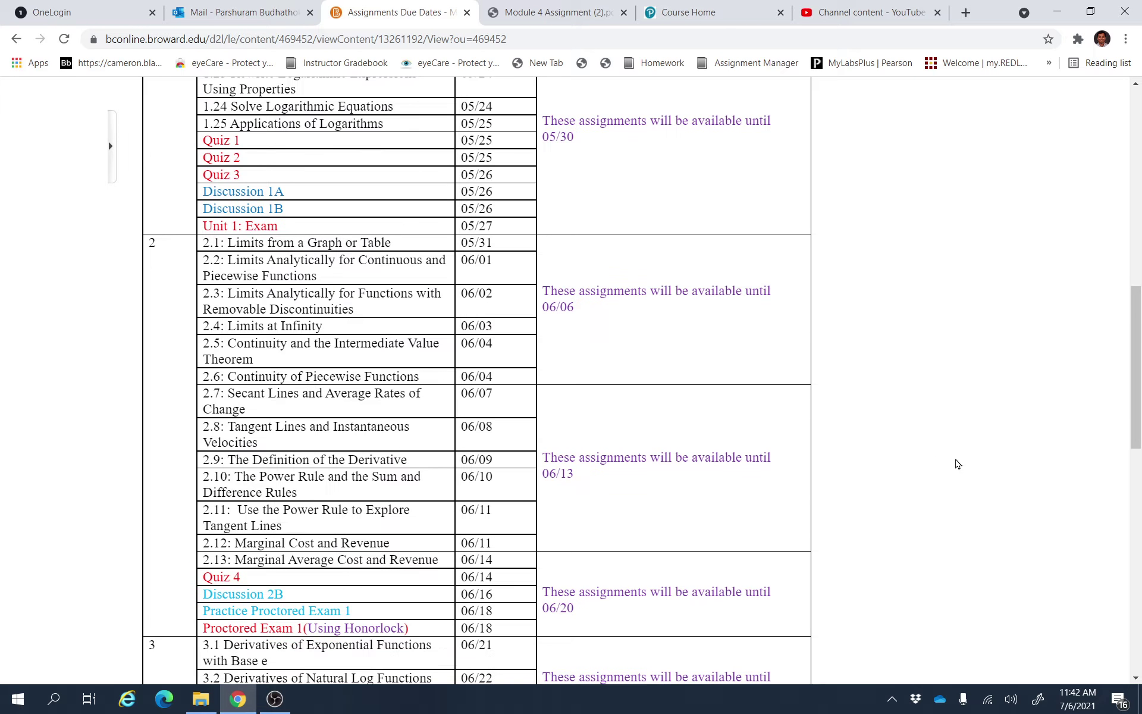
scroll(958, 464, up, 8)
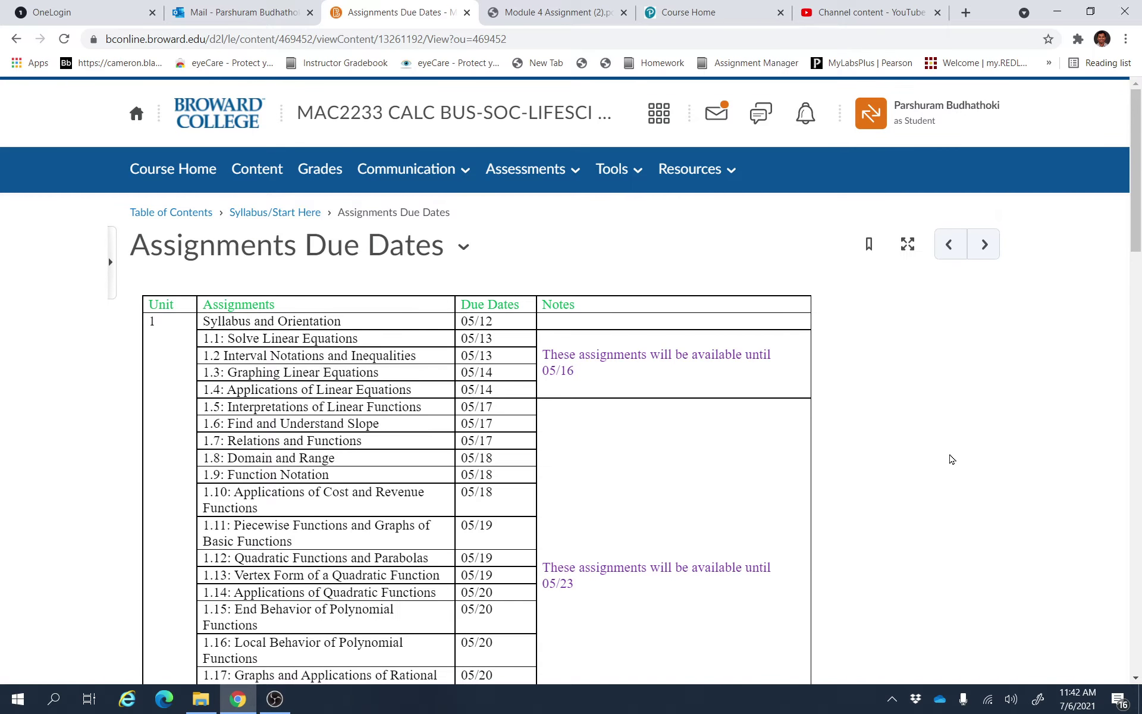
scroll(950, 460, down, 5)
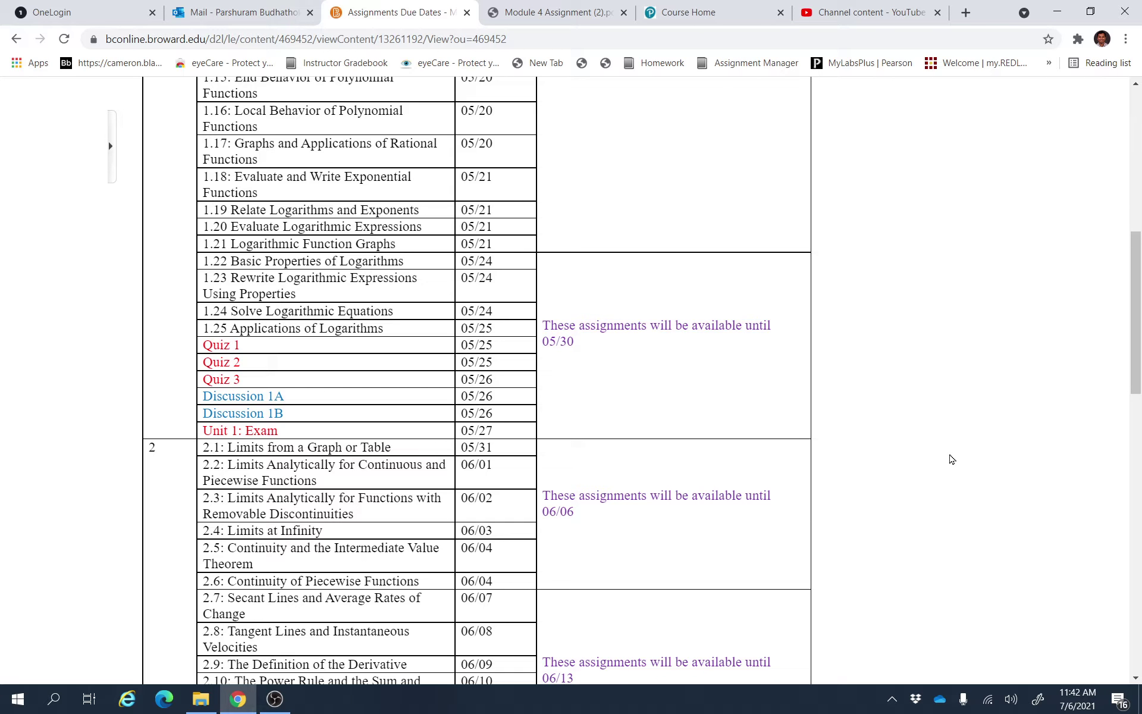
scroll(950, 460, down, 5)
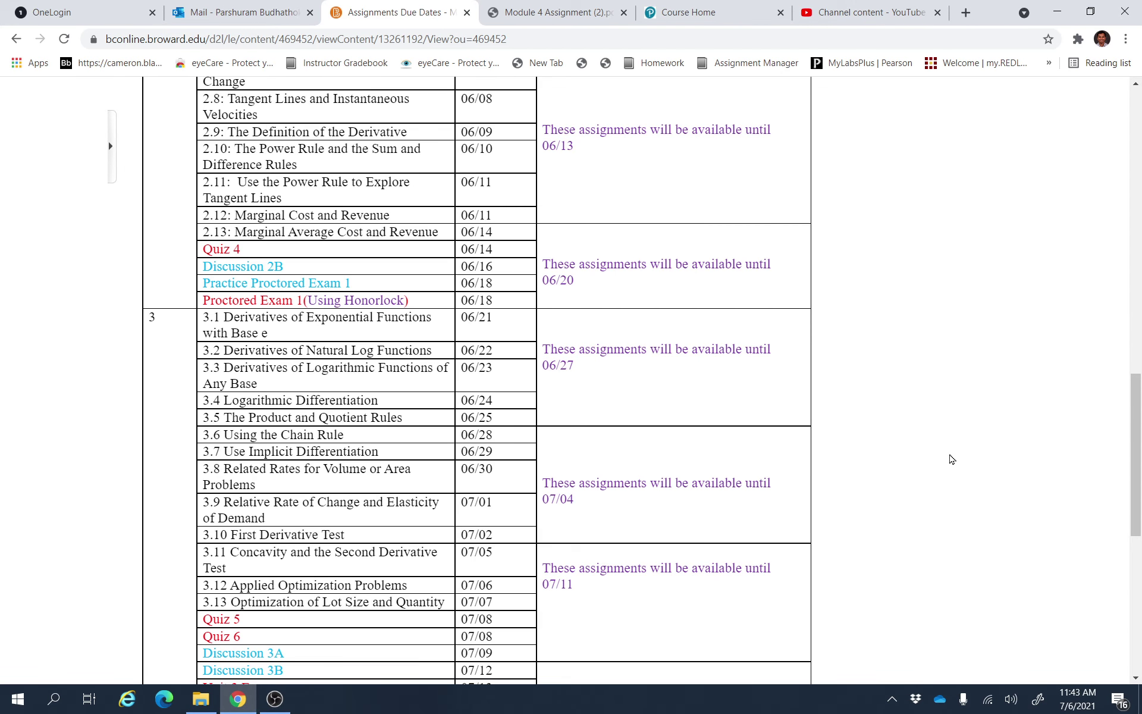
key(Home)
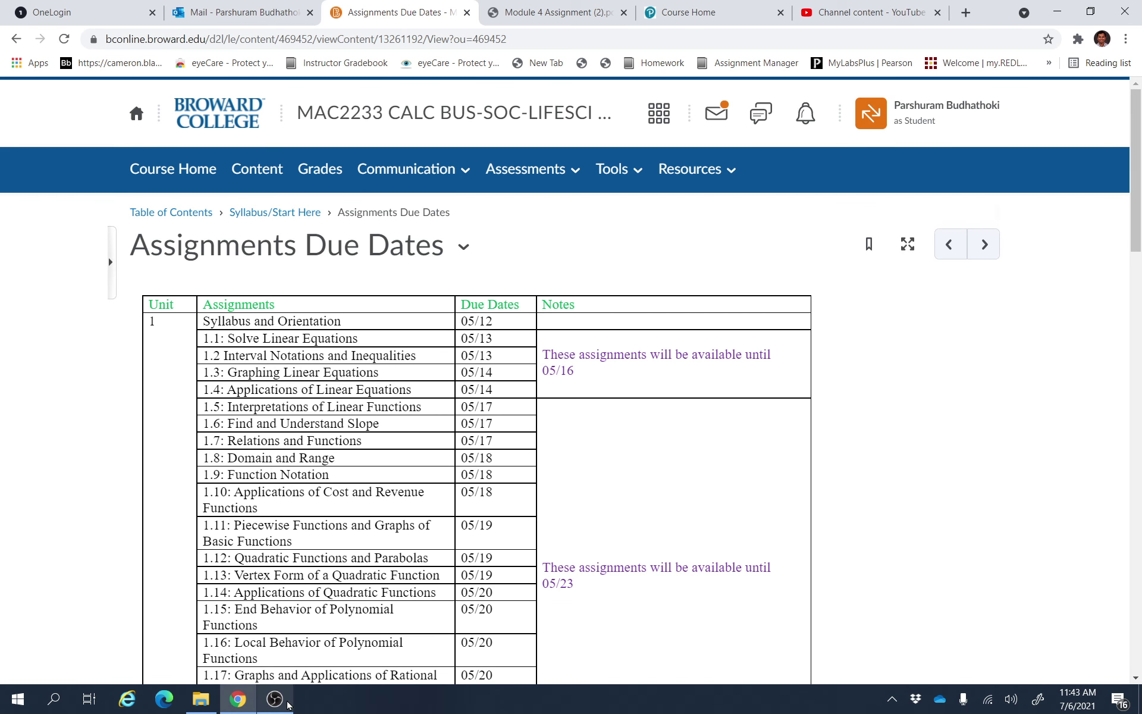